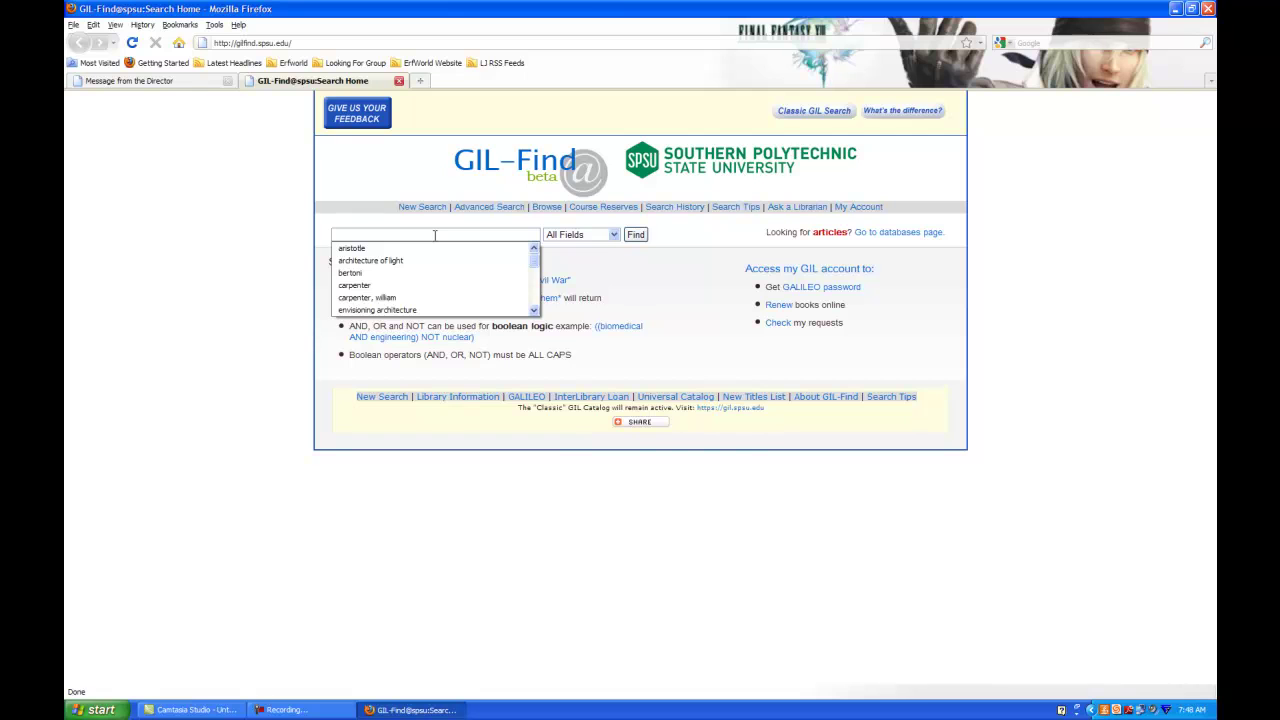
- Search the library catalog for "Feminism" in All Fields
{"action": "type", "text": "Feminism"}
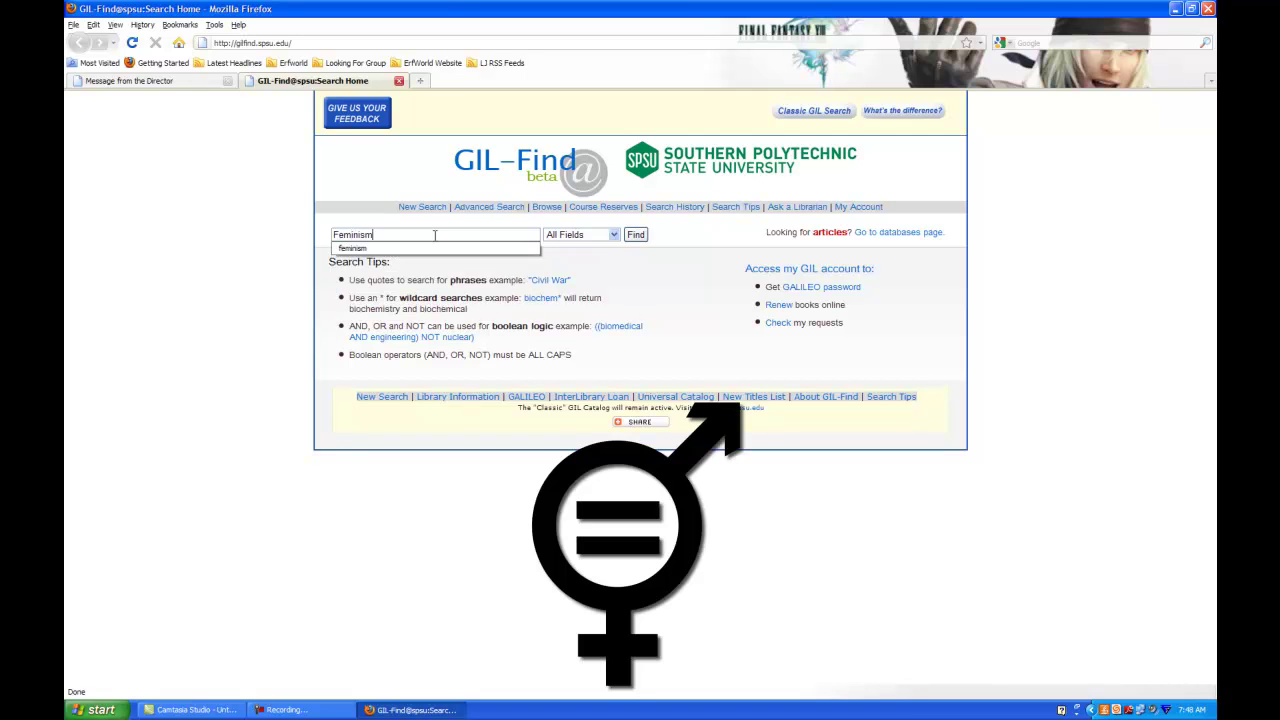
{"action": "left_click", "coordinate": [662, 279]}
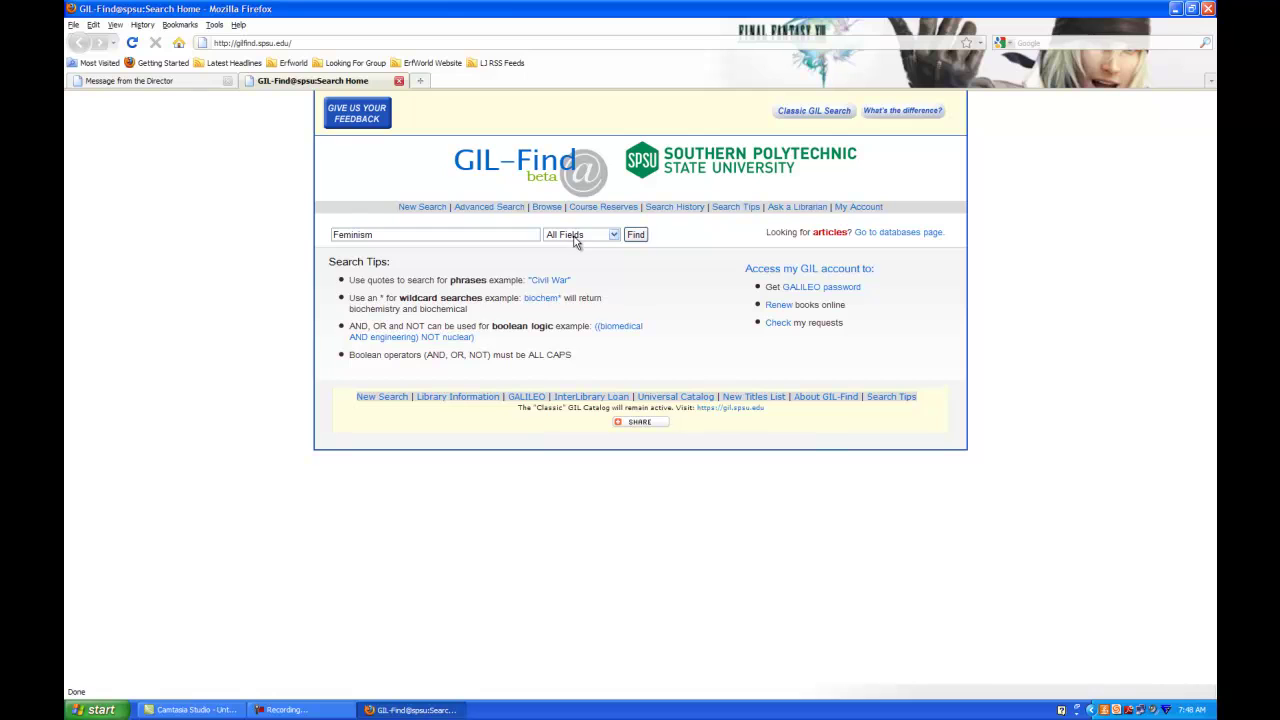
{"action": "left_click", "coordinate": [580, 240]}
{"action": "left_click", "coordinate": [581, 244]}
{"action": "left_click", "coordinate": [637, 236]}
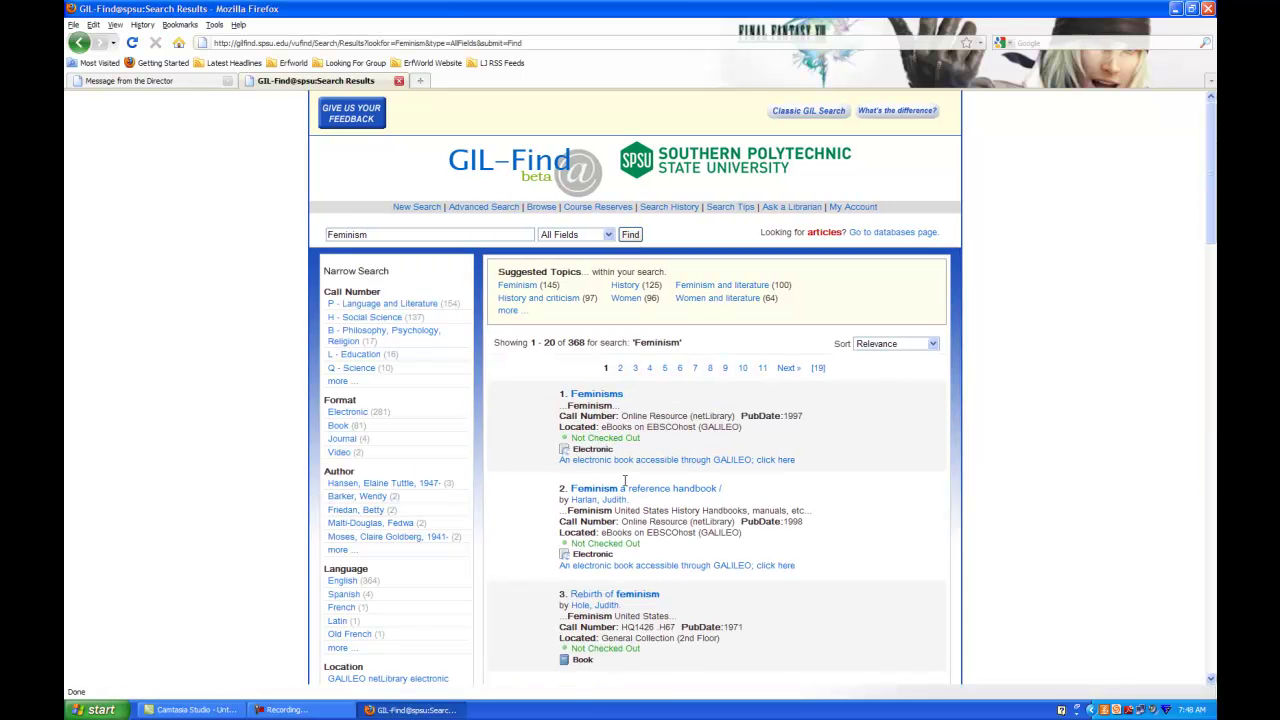
- Highlight the total number of results and open the record of the first result, Feminisms
{"action": "double_click", "coordinate": [576, 342]}
{"action": "left_click", "coordinate": [618, 396]}
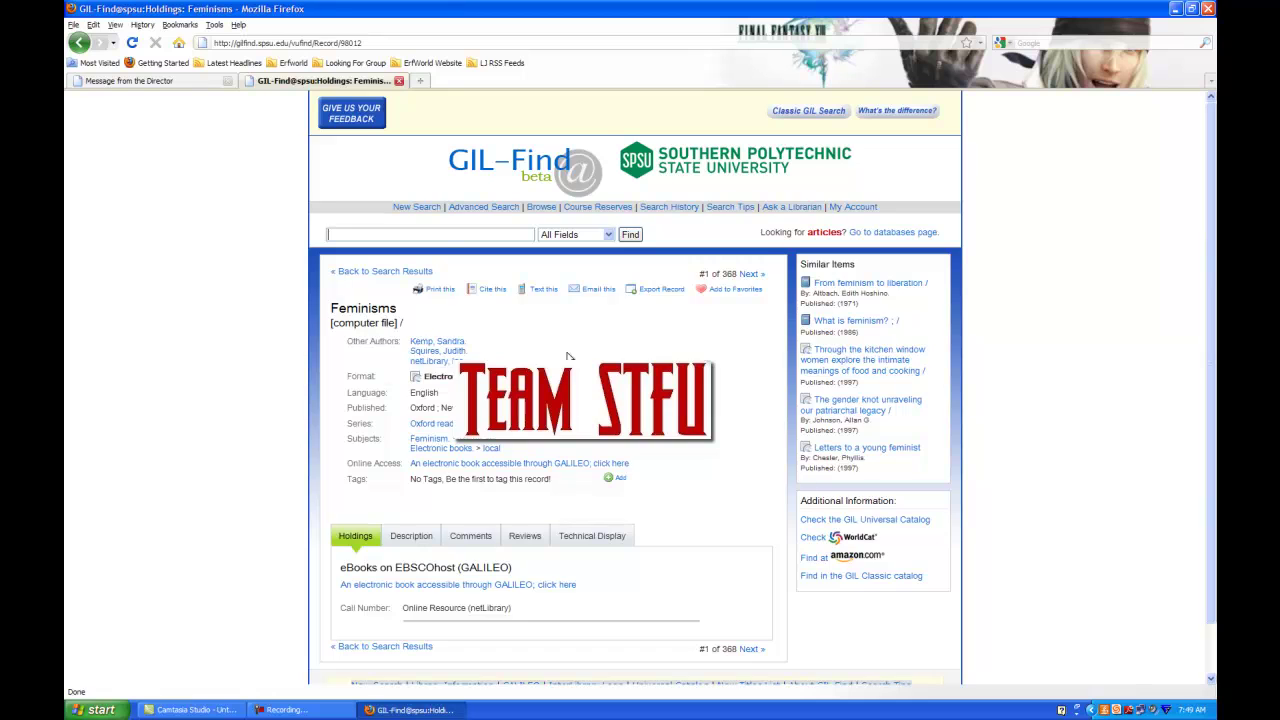
- Run an advanced search for "feminism" with the search field set to Subject
{"action": "key", "text": "alt+Left"}
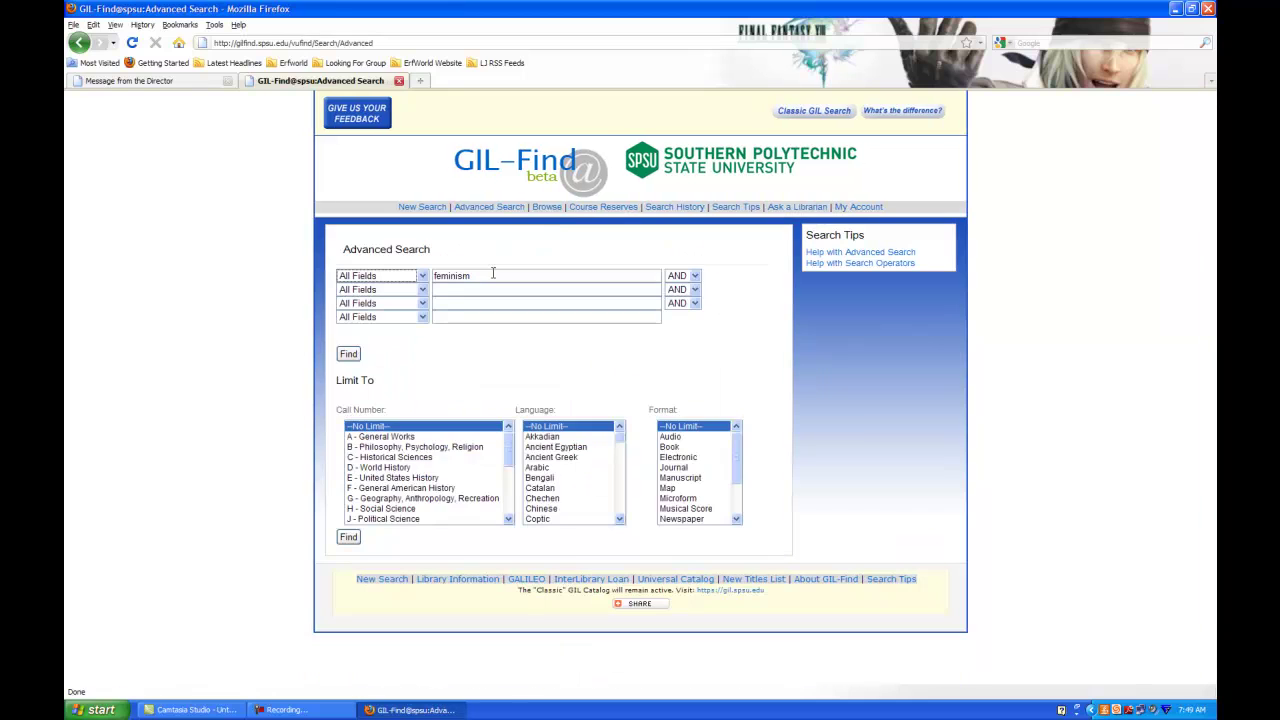
{"action": "left_click", "coordinate": [422, 277]}
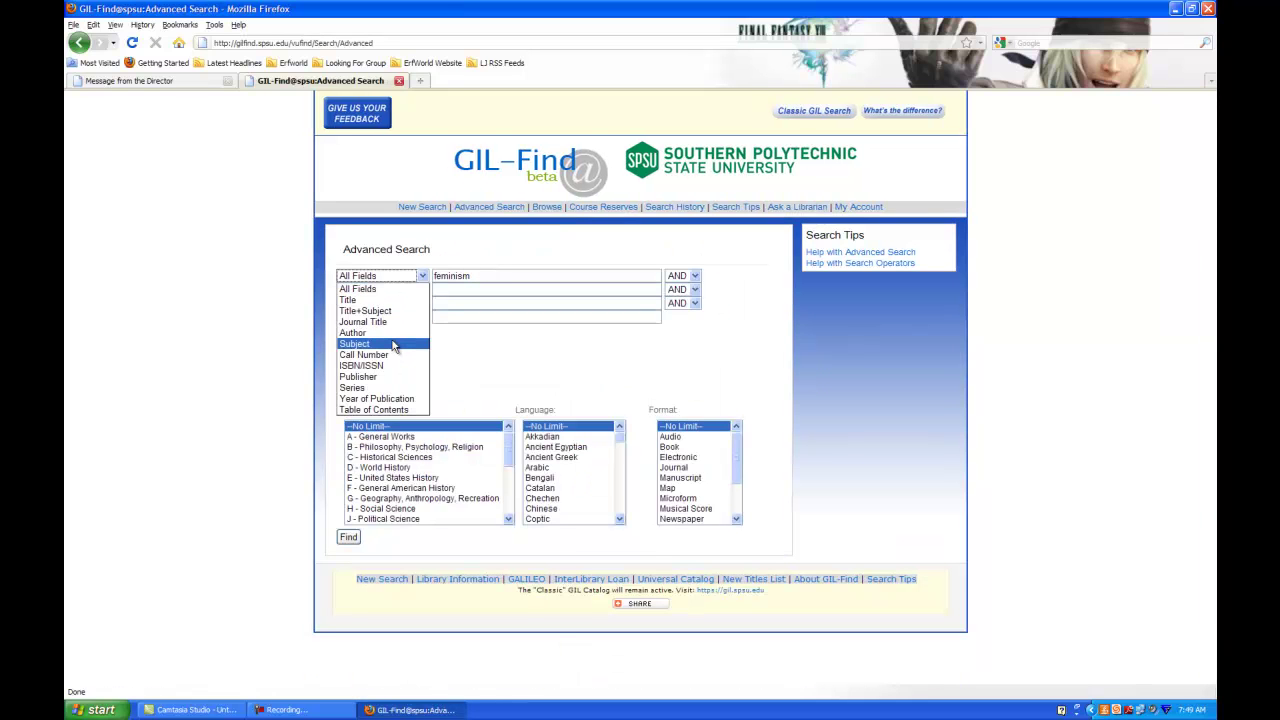
{"action": "left_click", "coordinate": [393, 344]}
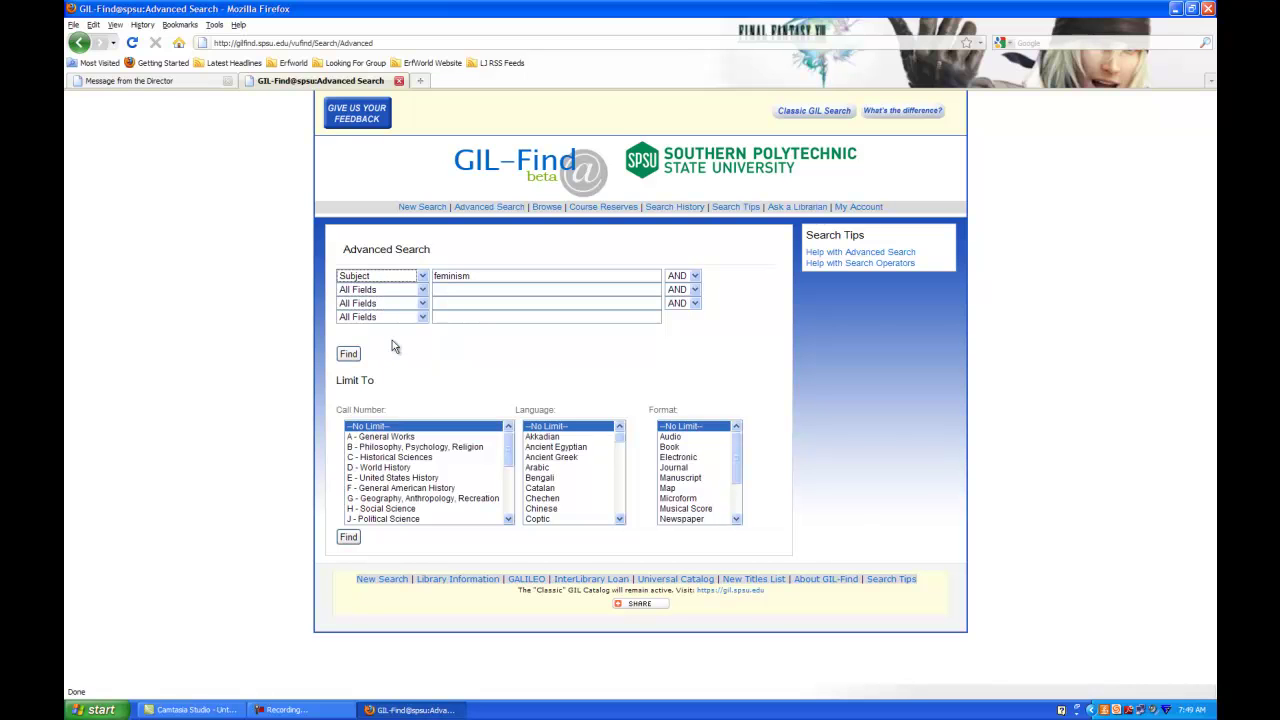
{"action": "left_click", "coordinate": [348, 354]}
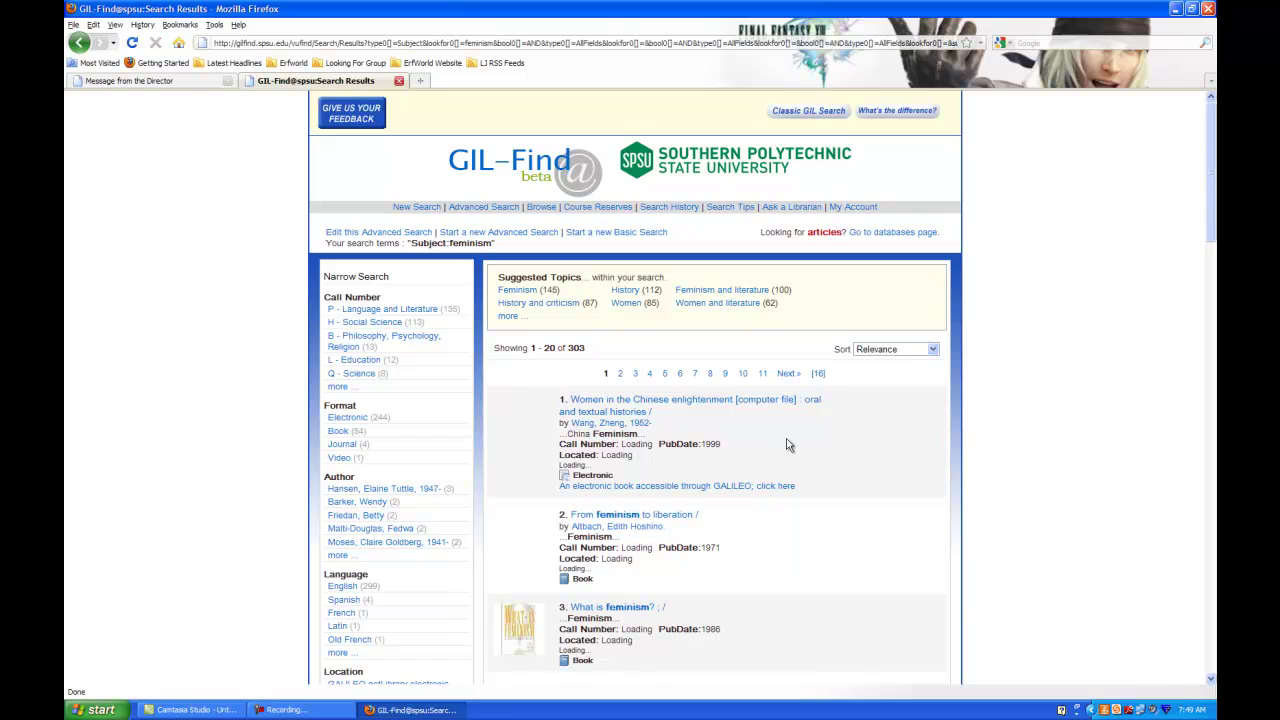
- Open the record Women in the Chinese enlightenment and examine its subject headings and main author
{"action": "left_click", "coordinate": [686, 402]}
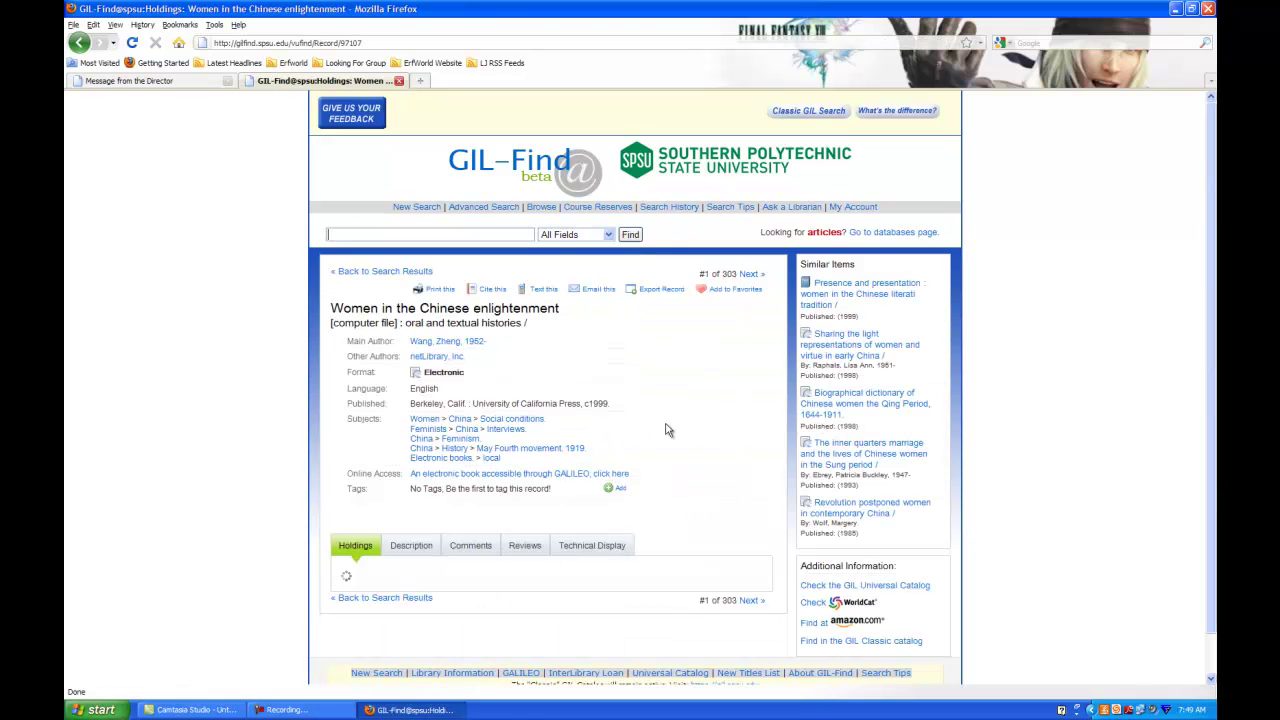
{"action": "left_click_drag", "start_coordinate": [405, 416], "coordinate": [588, 462]}
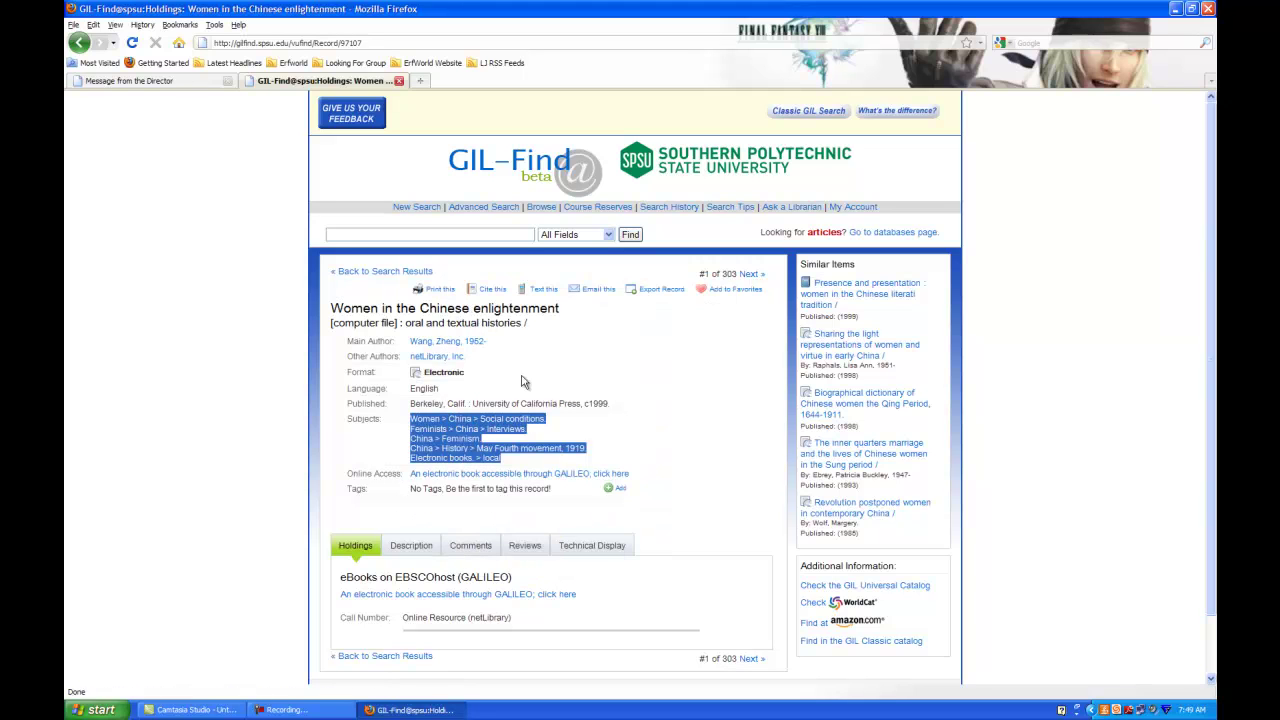
{"action": "left_click_drag", "start_coordinate": [347, 421], "coordinate": [586, 467]}
{"action": "left_click", "coordinate": [586, 468]}
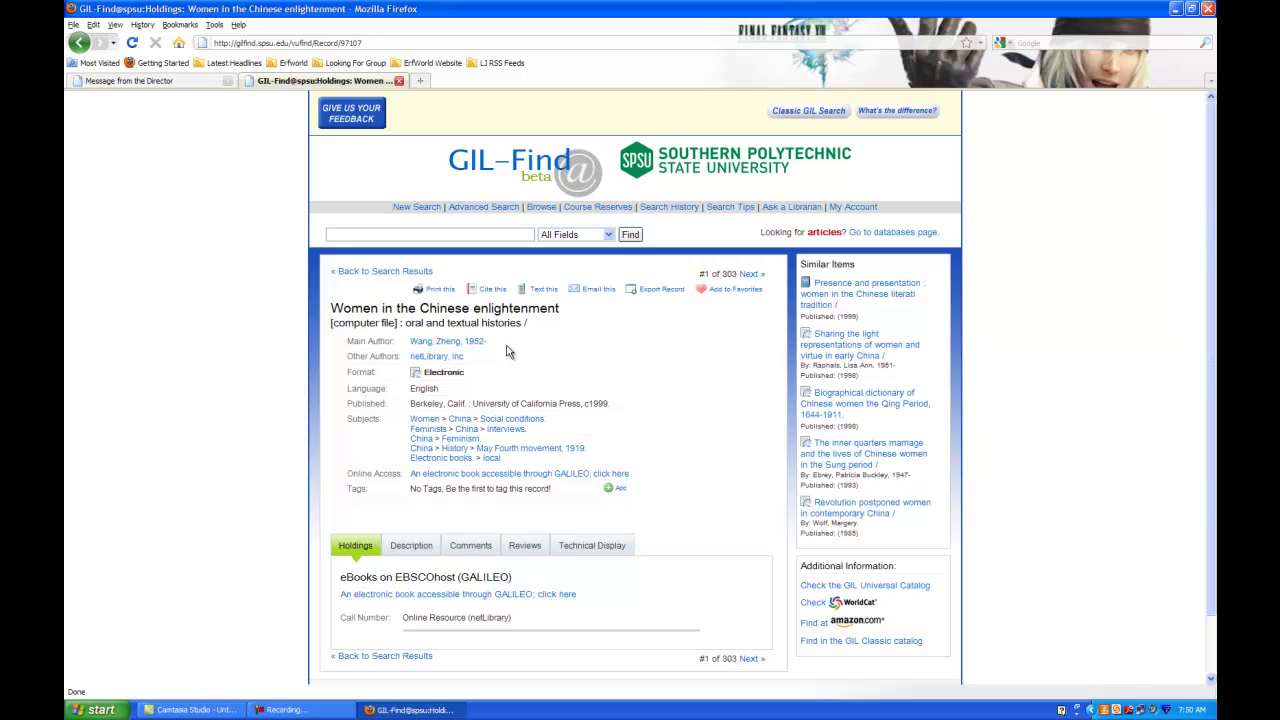
{"action": "left_click_drag", "start_coordinate": [341, 340], "coordinate": [527, 345]}
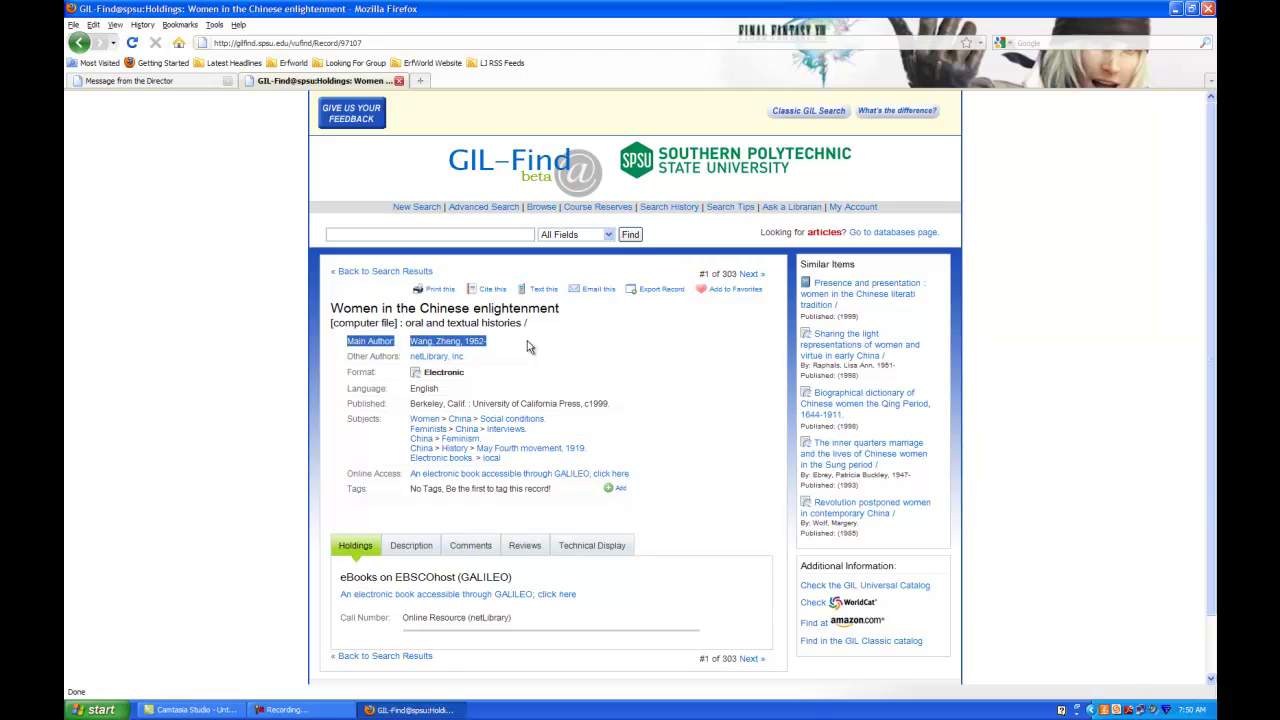
{"action": "left_click", "coordinate": [527, 341]}
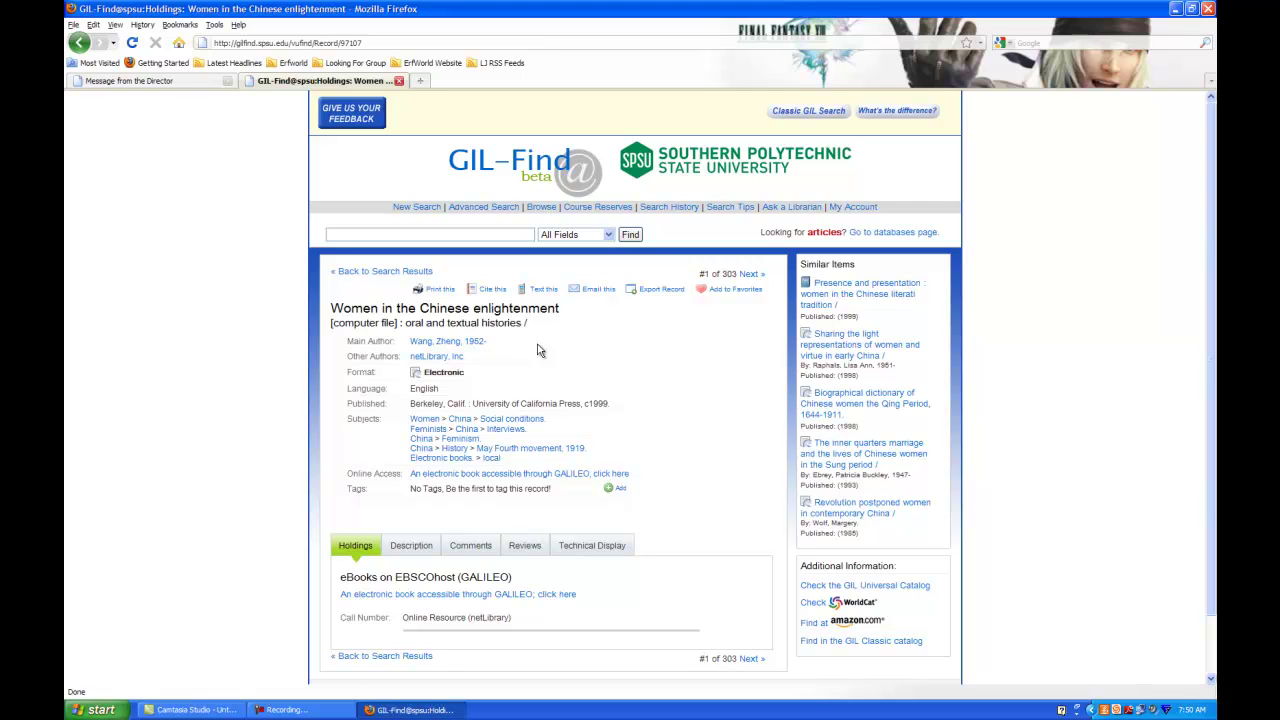
{"action": "left_click_drag", "start_coordinate": [345, 418], "coordinate": [605, 470]}
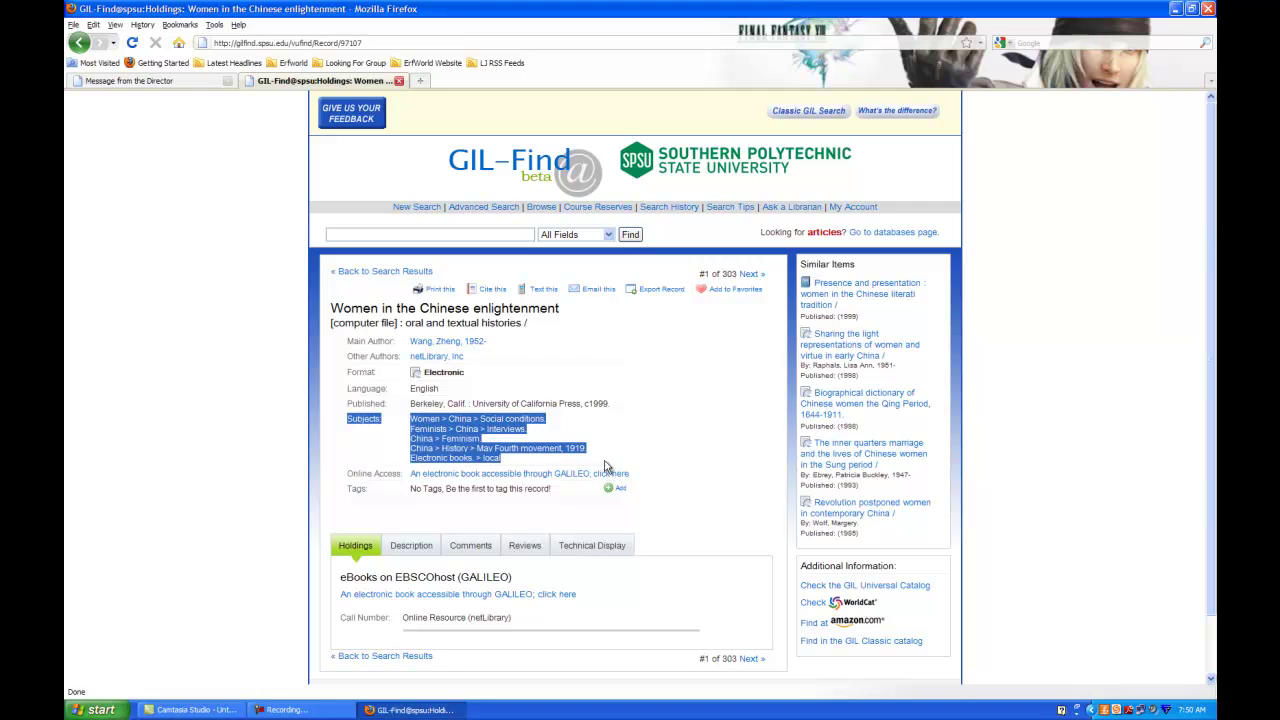
{"action": "left_click", "coordinate": [605, 471]}
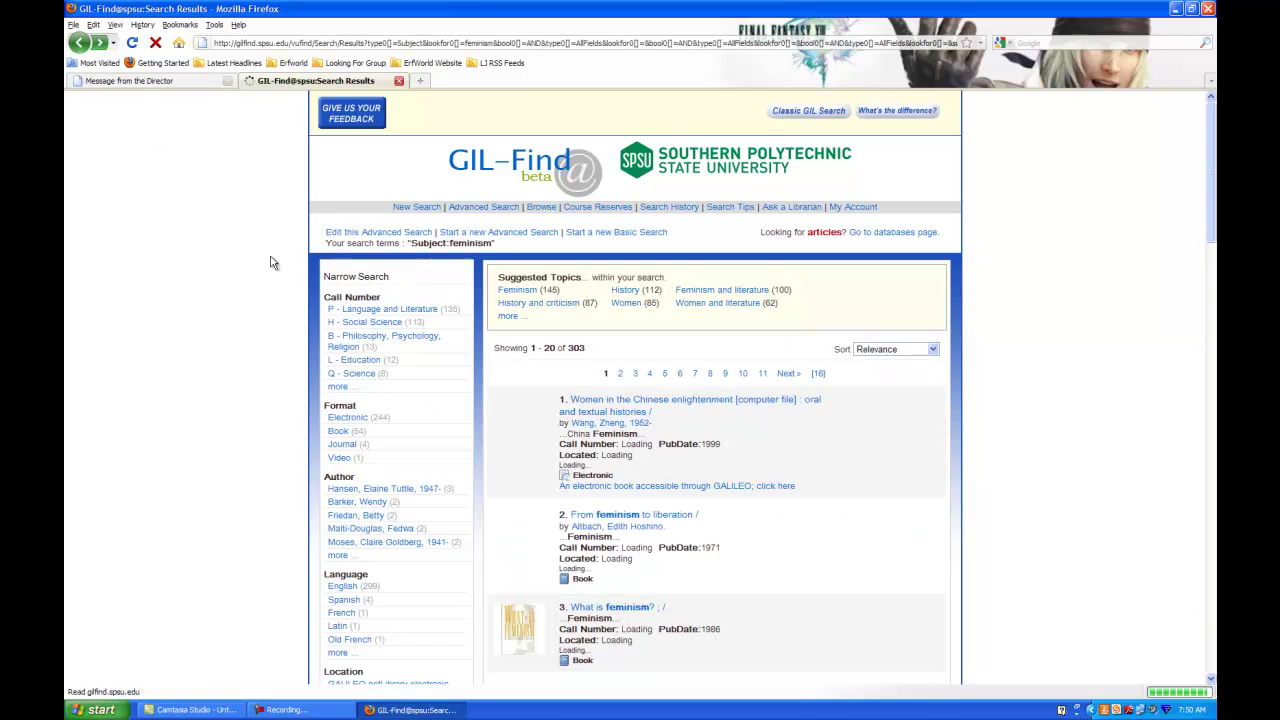
- Highlight the total of the subject search results and look through the listed records
{"action": "left_click_drag", "start_coordinate": [567, 348], "coordinate": [590, 366]}
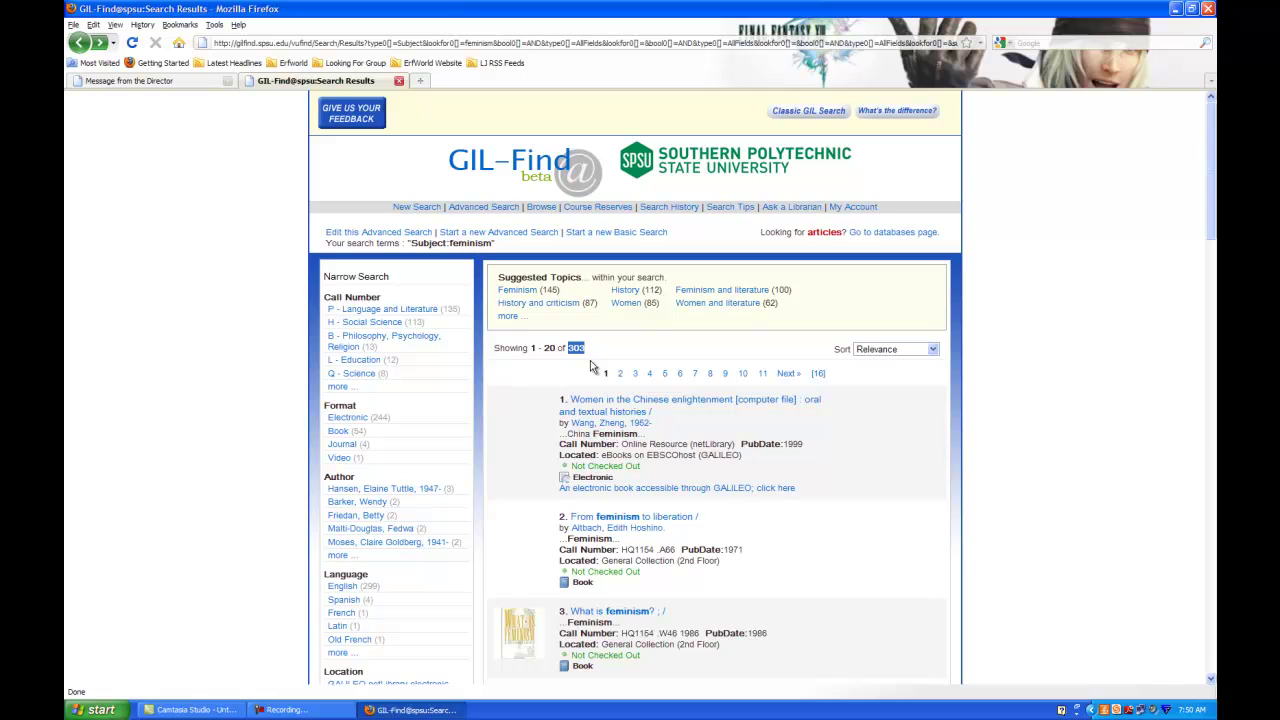
{"action": "scroll", "coordinate": [820, 549], "scroll_direction": "down", "scroll_amount": 20}
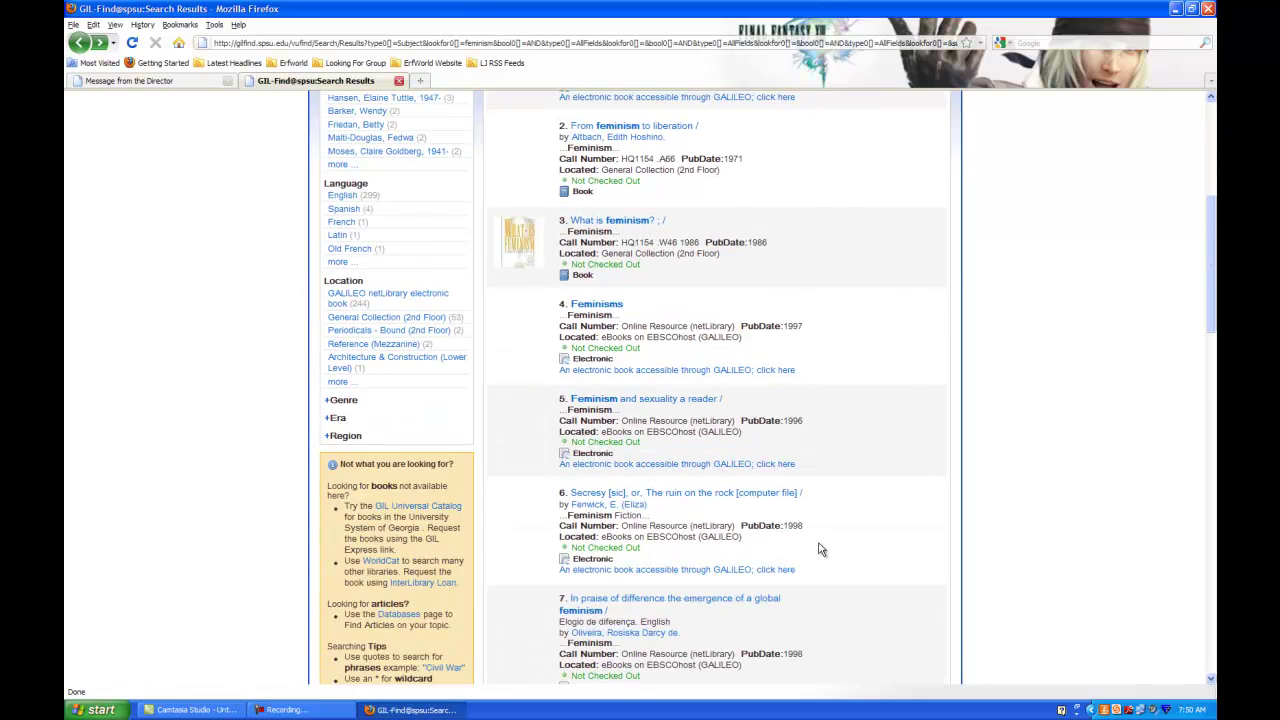
{"action": "scroll", "coordinate": [820, 549], "scroll_direction": "down", "scroll_amount": 5}
{"action": "scroll", "coordinate": [820, 549], "scroll_direction": "up", "scroll_amount": 20}
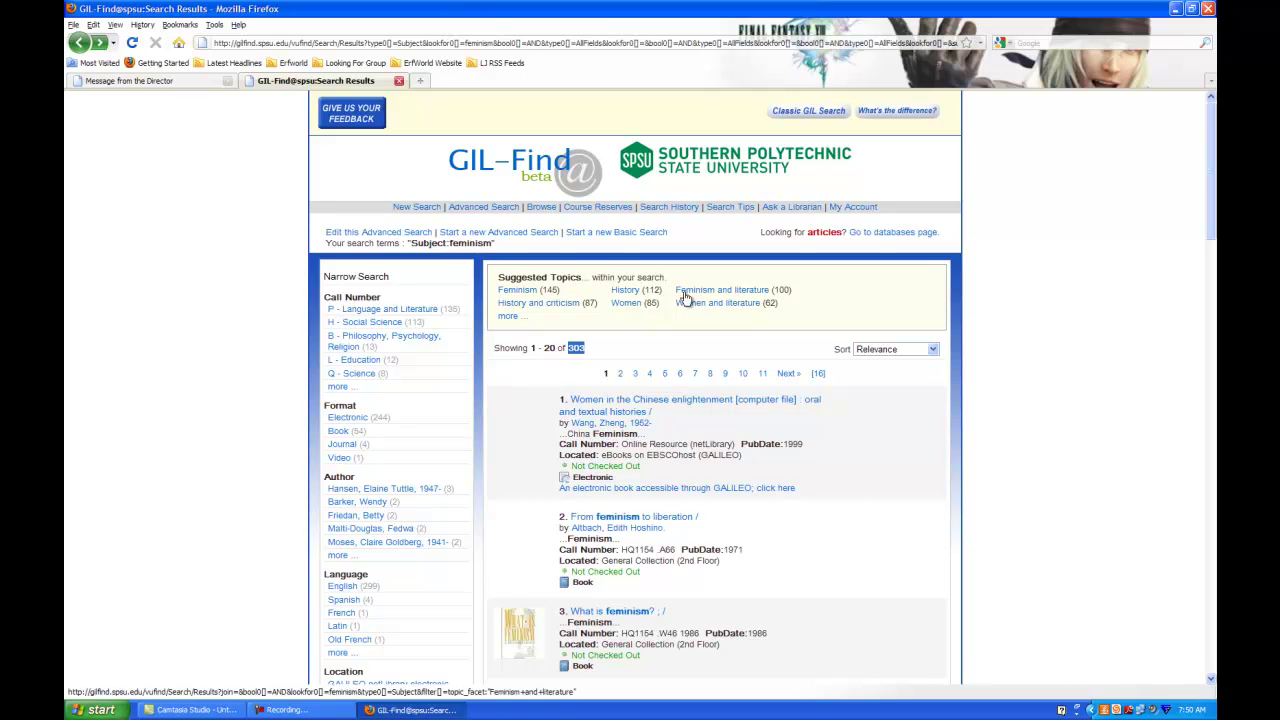
- Expand the suggested topics within the search and highlight the count beside the Feminism topic
{"action": "left_click", "coordinate": [508, 315]}
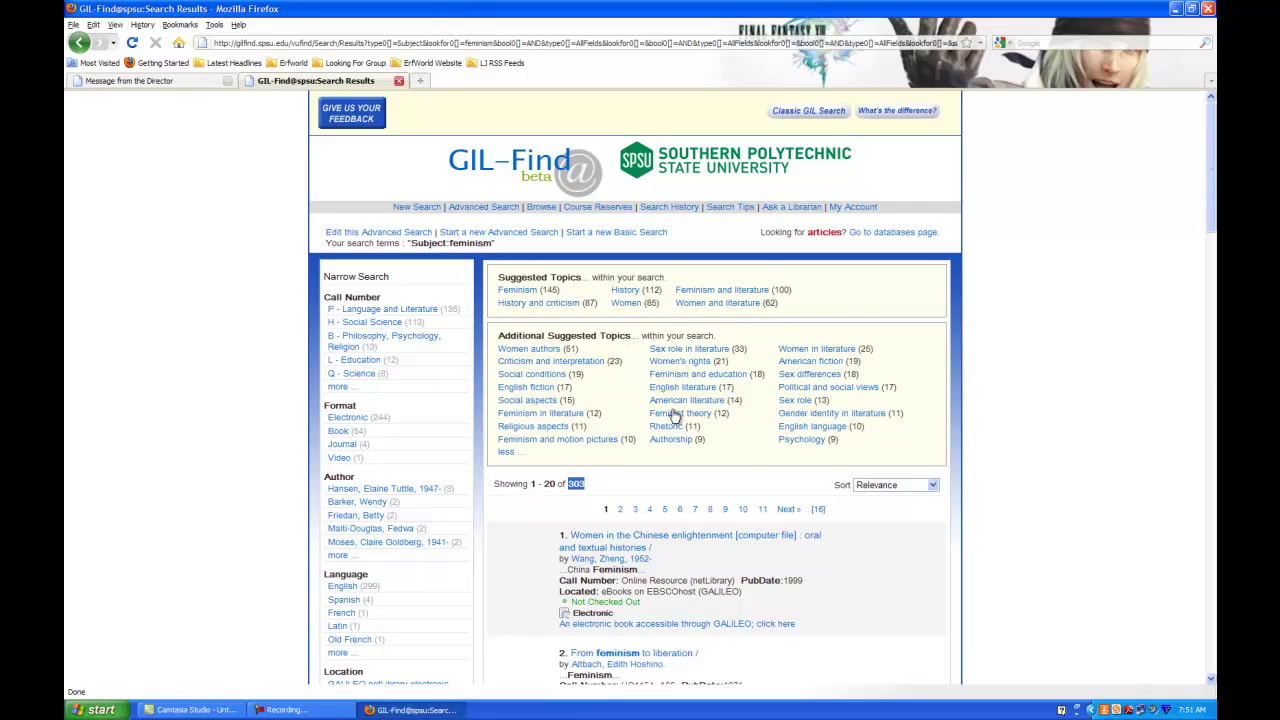
{"action": "left_click", "coordinate": [846, 307]}
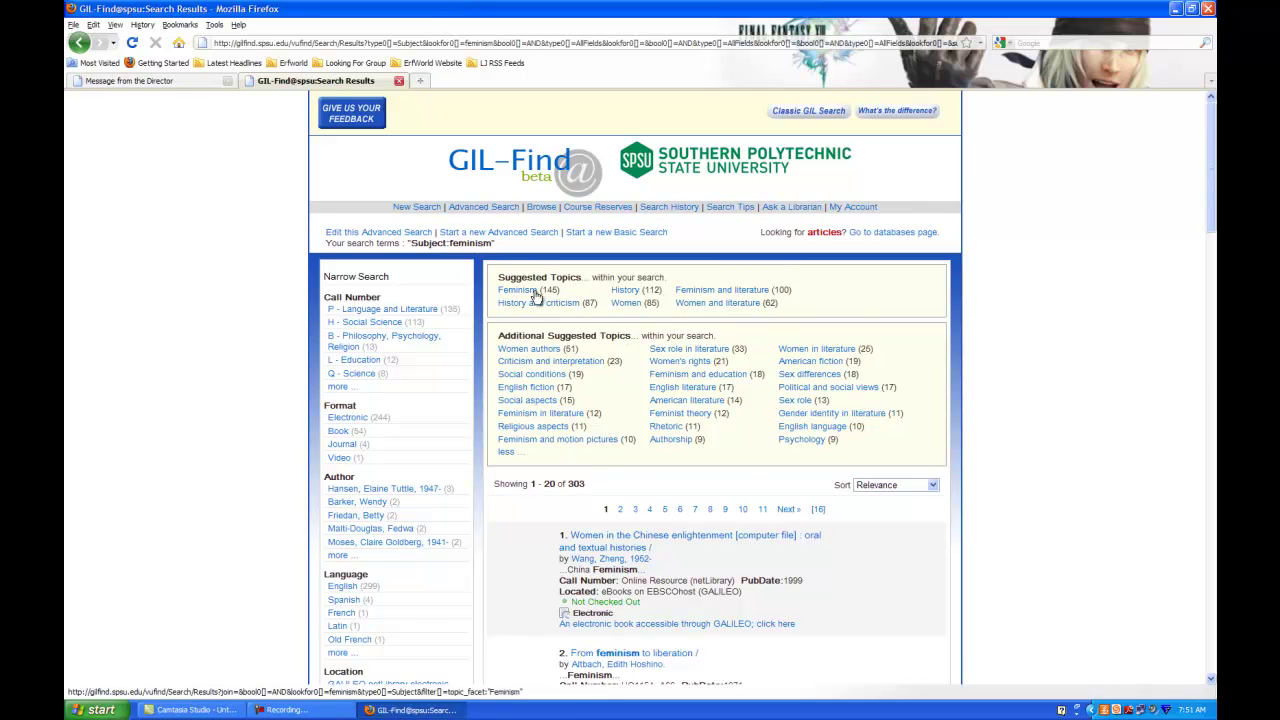
{"action": "left_click_drag", "start_coordinate": [541, 289], "coordinate": [562, 291]}
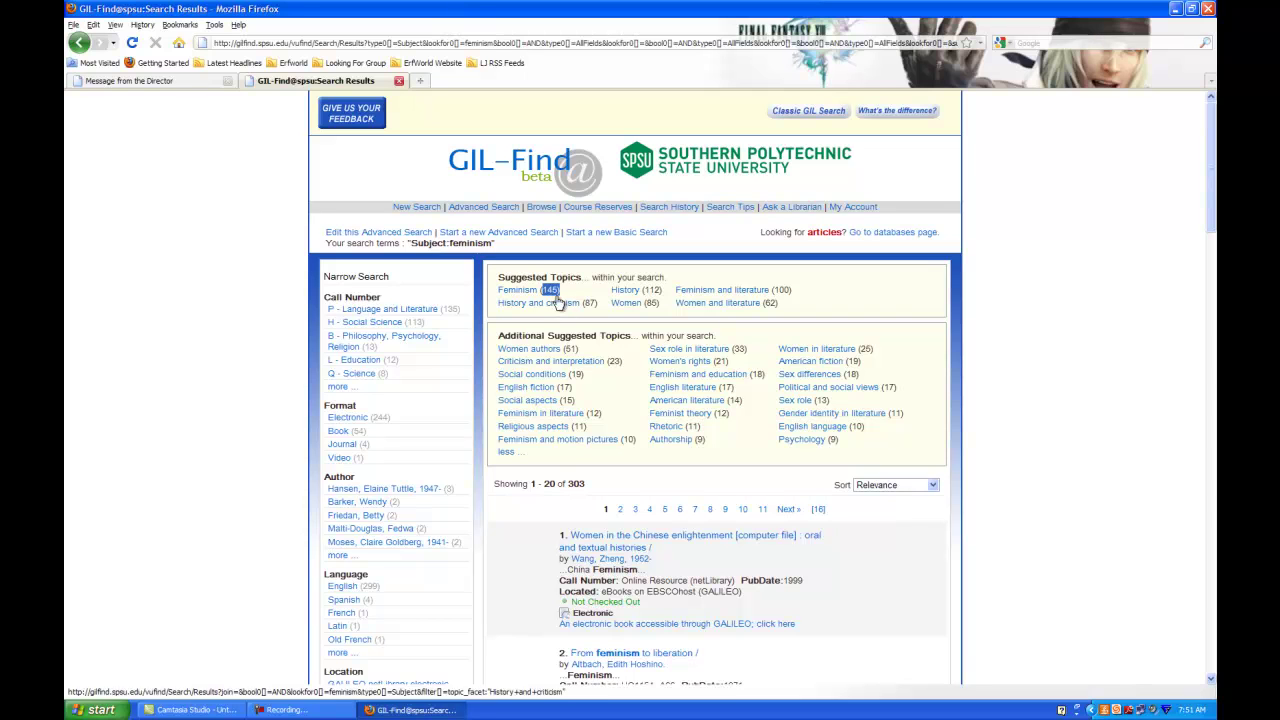
{"action": "left_click", "coordinate": [806, 300]}
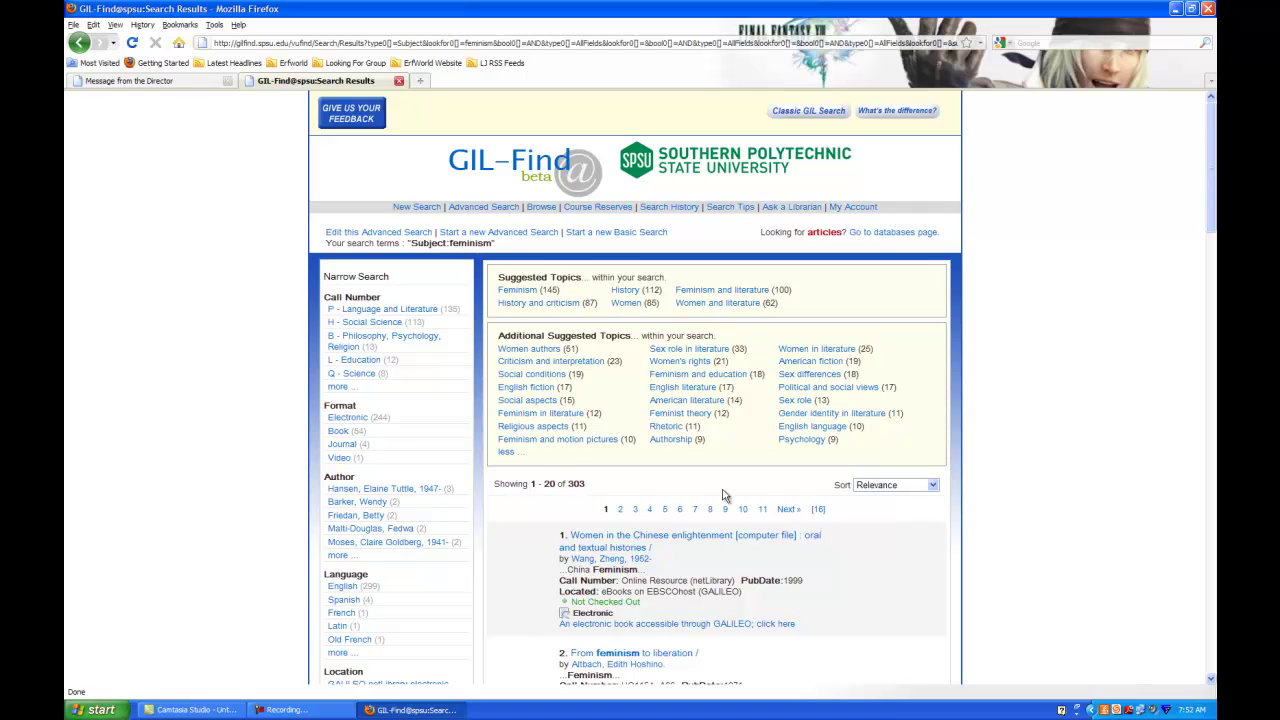
- Examine the line showing the range of results, the list of records and the result page links
{"action": "left_click_drag", "start_coordinate": [586, 484], "coordinate": [492, 484]}
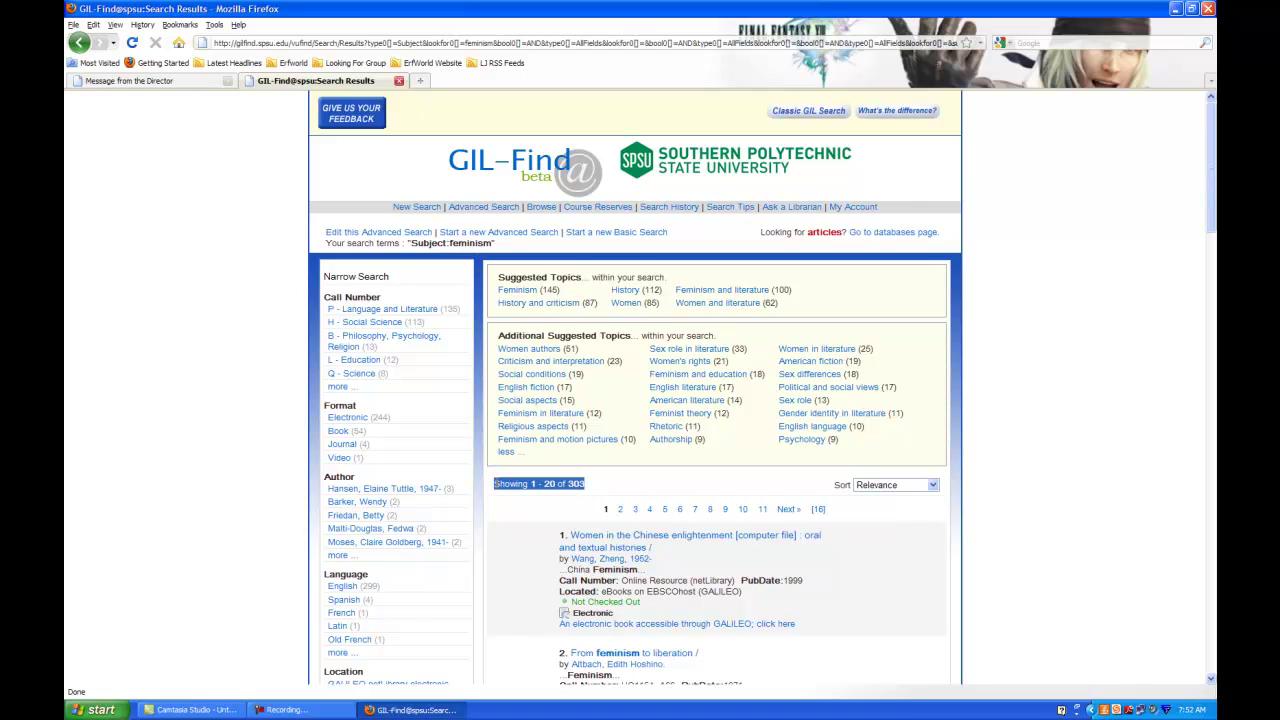
{"action": "left_click", "coordinate": [499, 514]}
{"action": "scroll", "coordinate": [499, 514], "scroll_direction": "down", "scroll_amount": 5}
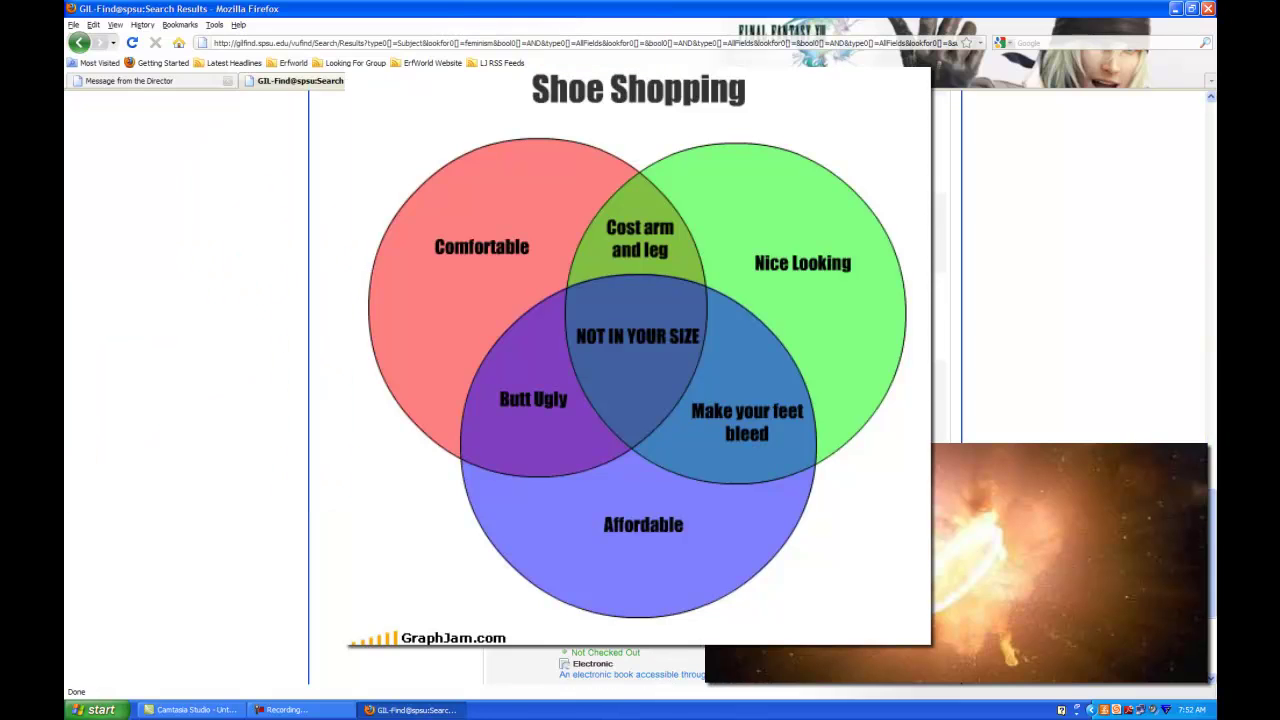
{"action": "scroll", "coordinate": [530, 403], "scroll_direction": "up", "scroll_amount": 15}
{"action": "scroll", "coordinate": [530, 403], "scroll_direction": "up", "scroll_amount": 3}
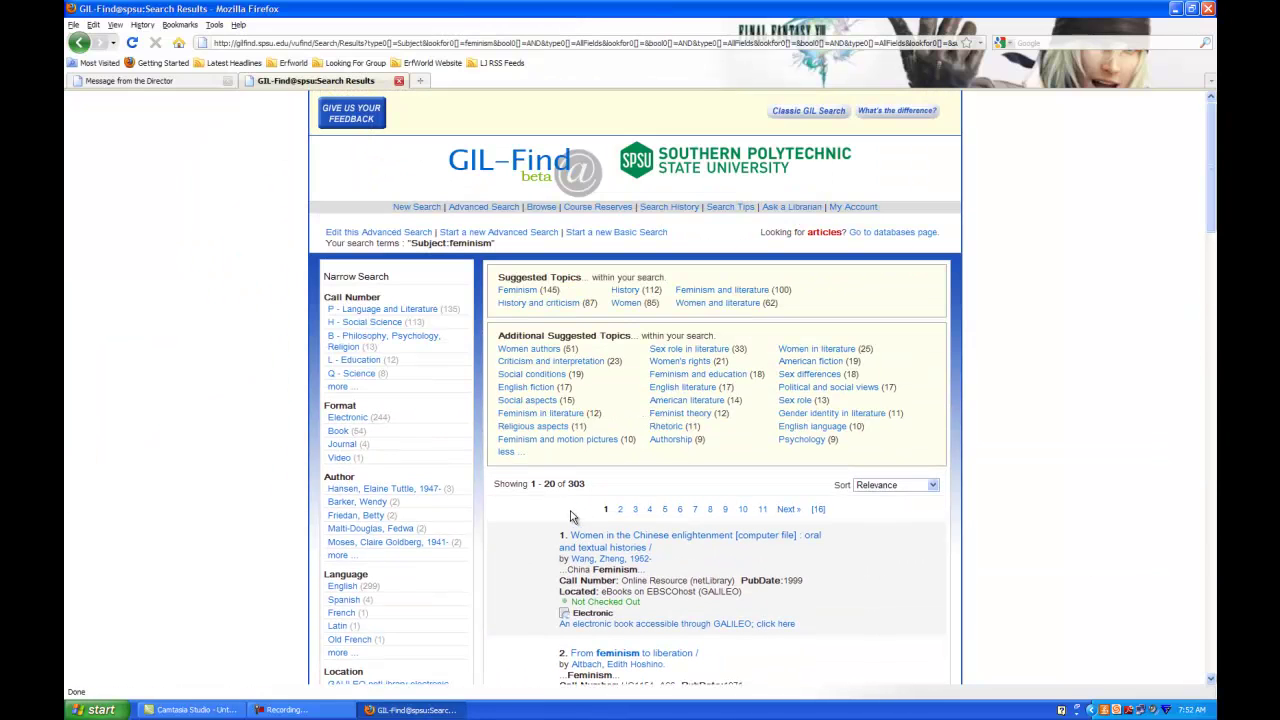
{"action": "left_click_drag", "start_coordinate": [575, 512], "coordinate": [881, 519]}
{"action": "left_click", "coordinate": [884, 518]}
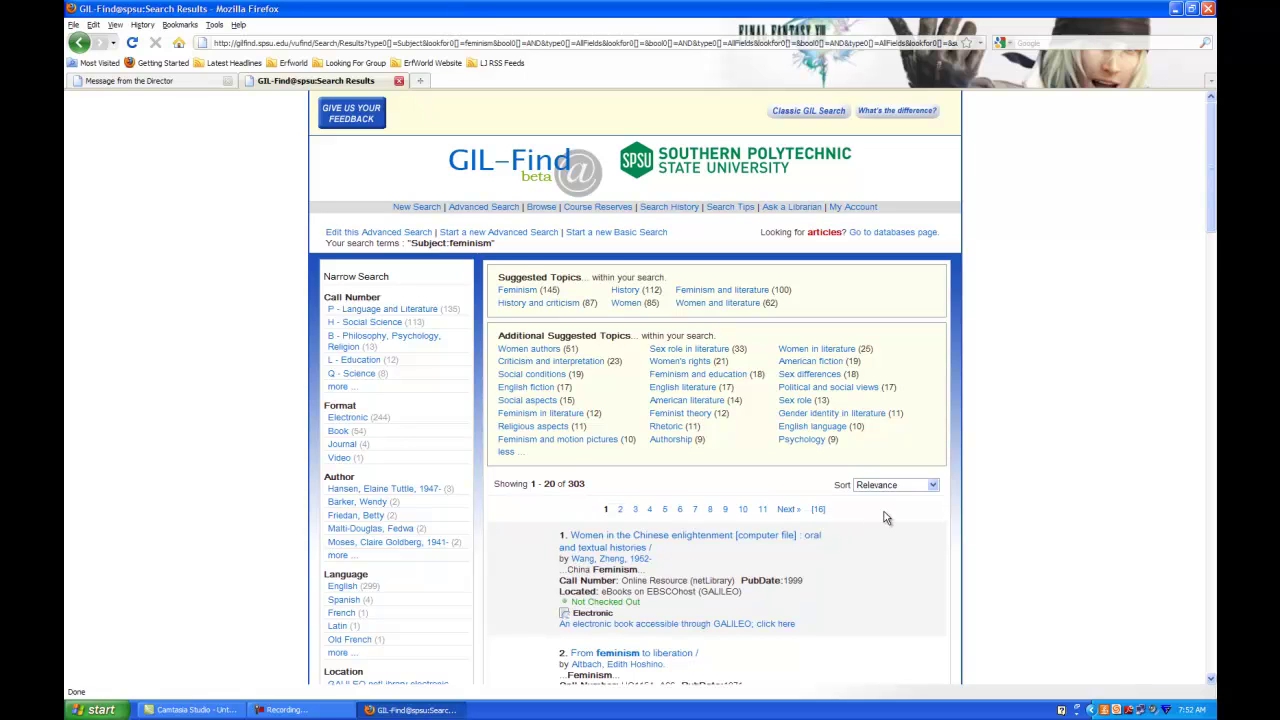